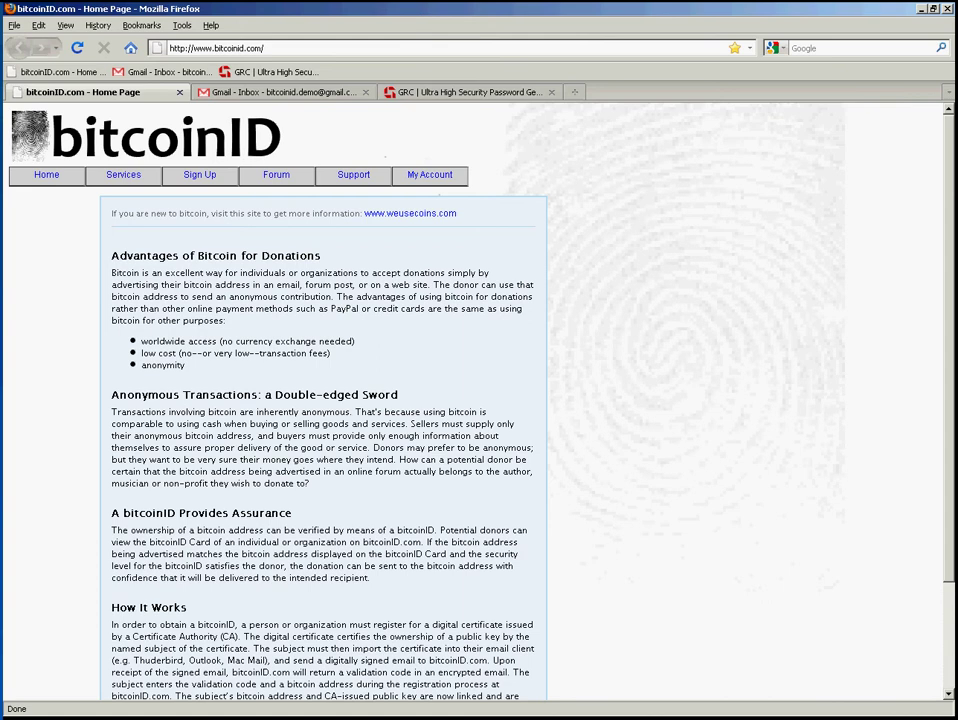
- Check the Firefox version (3.6.18) in the About Mozilla Firefox window, then close it
{"action": "key", "text": "alt+h"}
{"action": "key", "text": "a"}
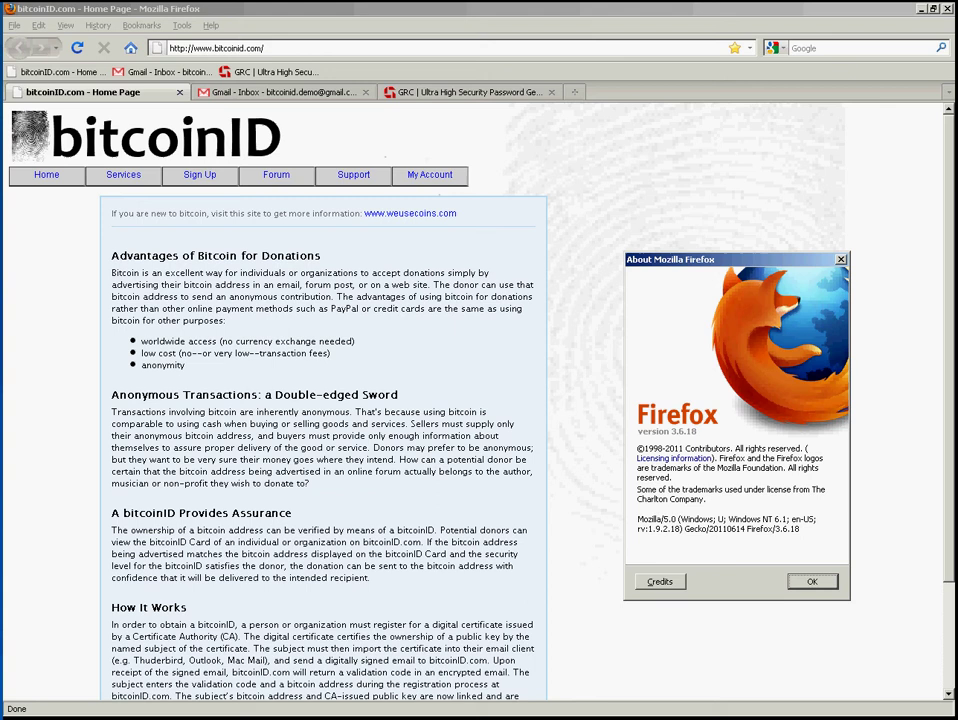
{"action": "left_click", "coordinate": [832, 580]}
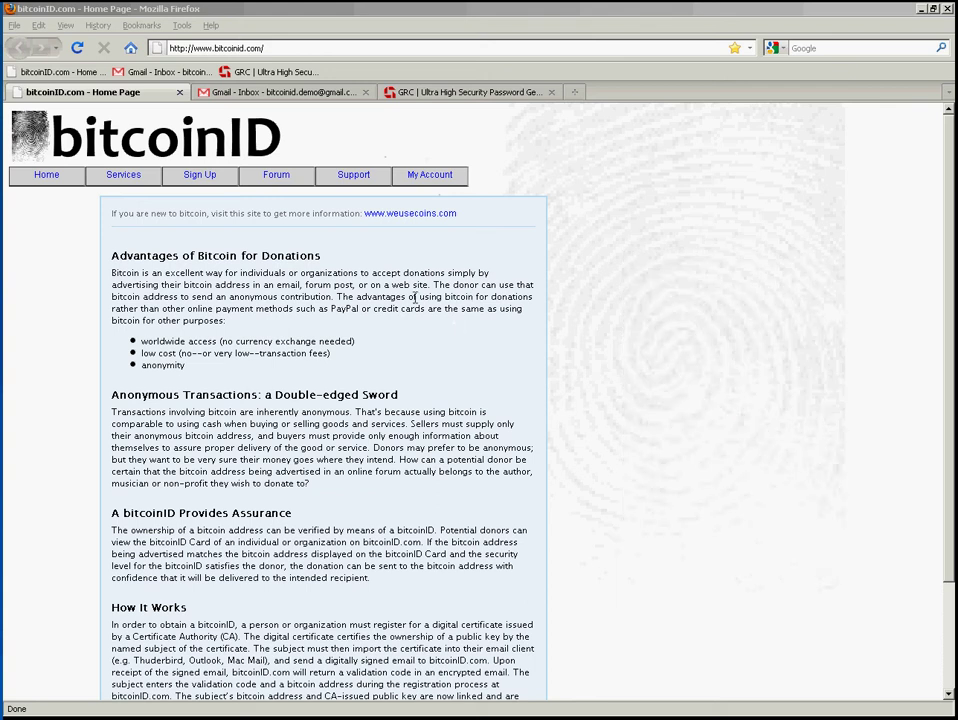
- Open the bitcoinID sign-up page and read the Level 1 Security certificate steps
{"action": "left_click", "coordinate": [204, 180]}
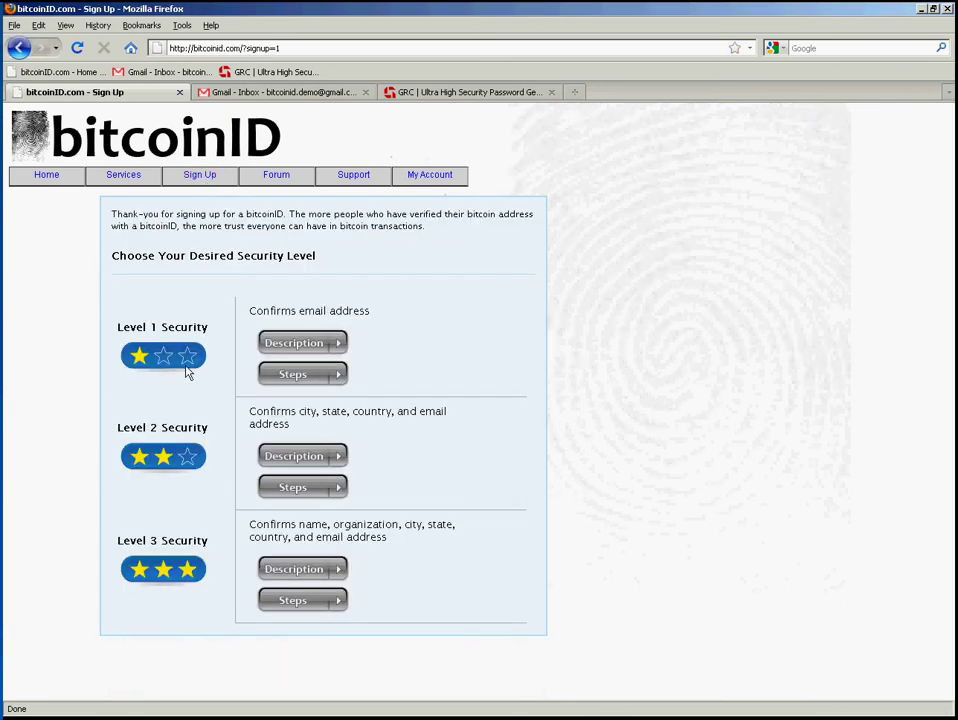
{"action": "left_click", "coordinate": [312, 380]}
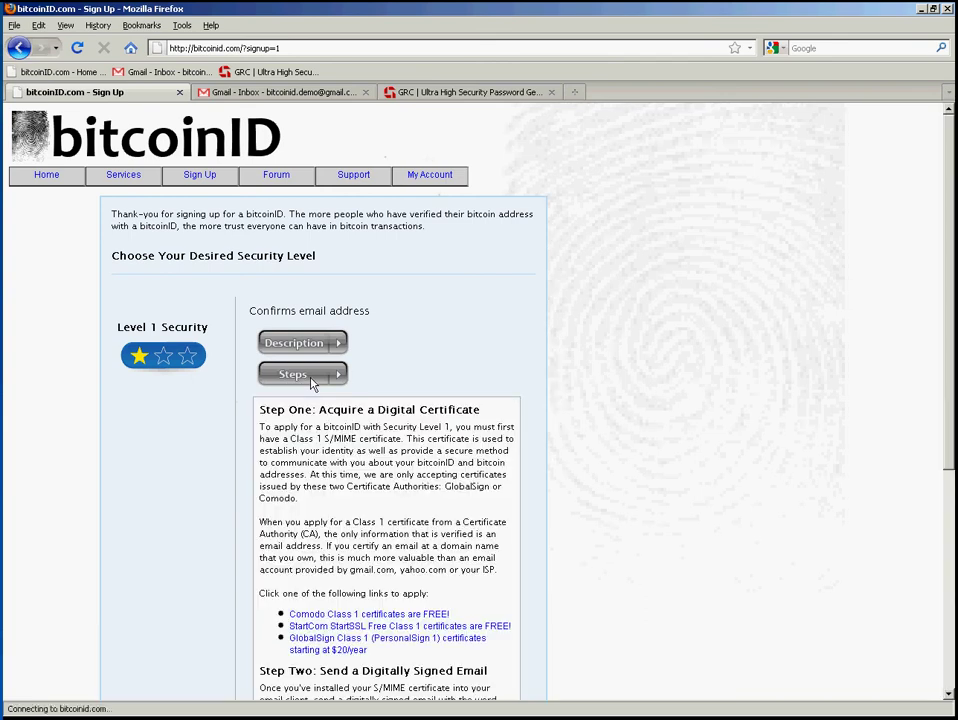
{"action": "scroll", "coordinate": [620, 457], "scroll_direction": "down", "scroll_amount": 5}
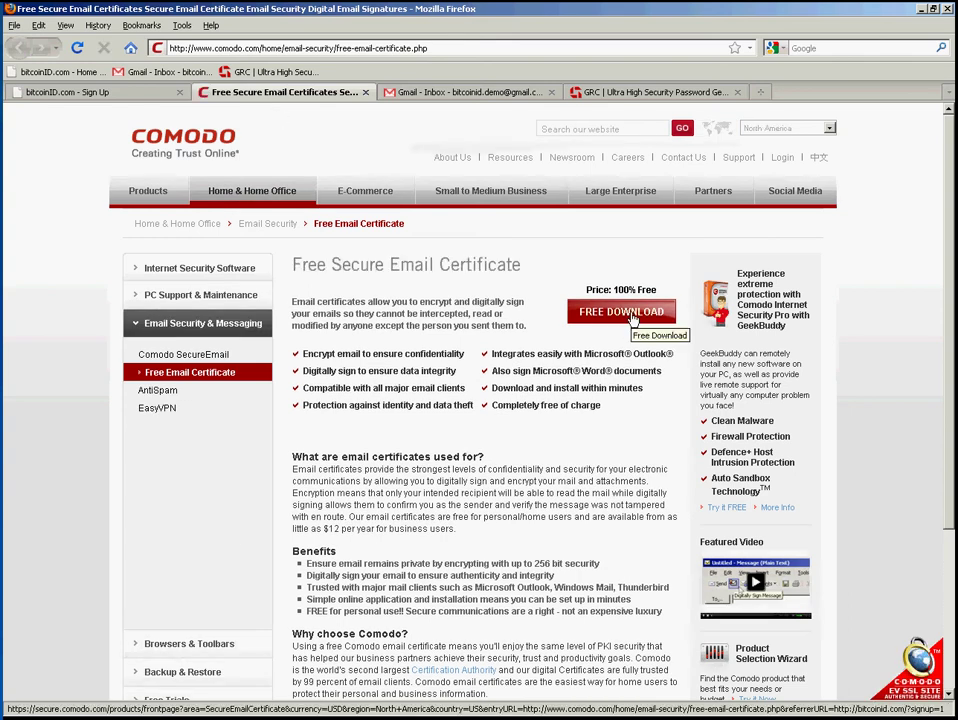
- Start Comodo's free email certificate application and enter the applicant's first and last name
{"action": "left_click", "coordinate": [632, 319]}
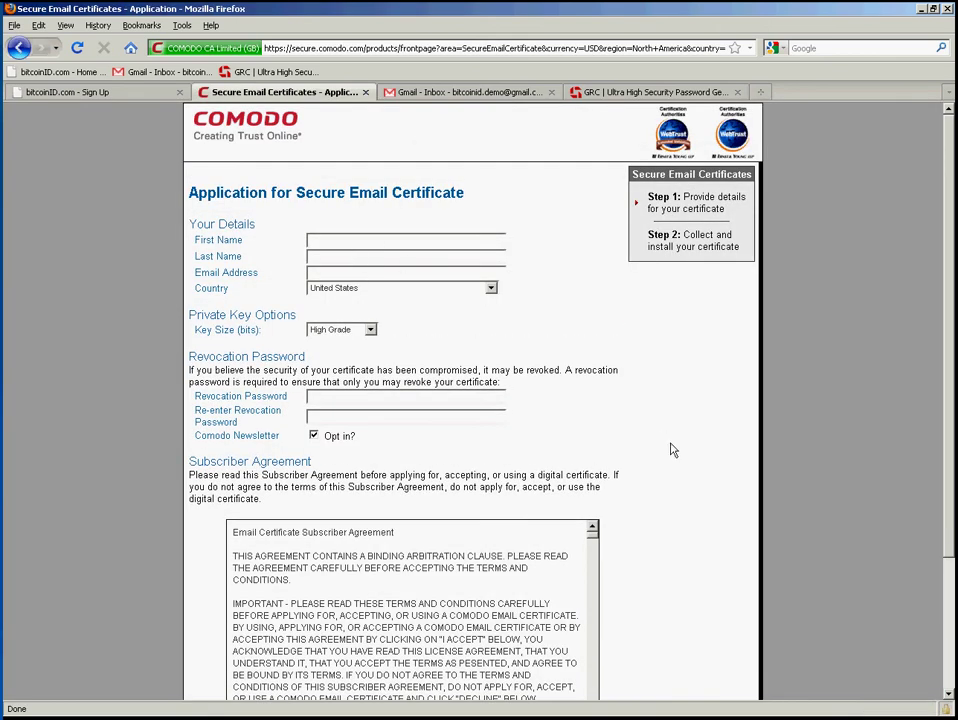
{"action": "key", "text": "Tab"}
{"action": "key", "text": "Tab"}
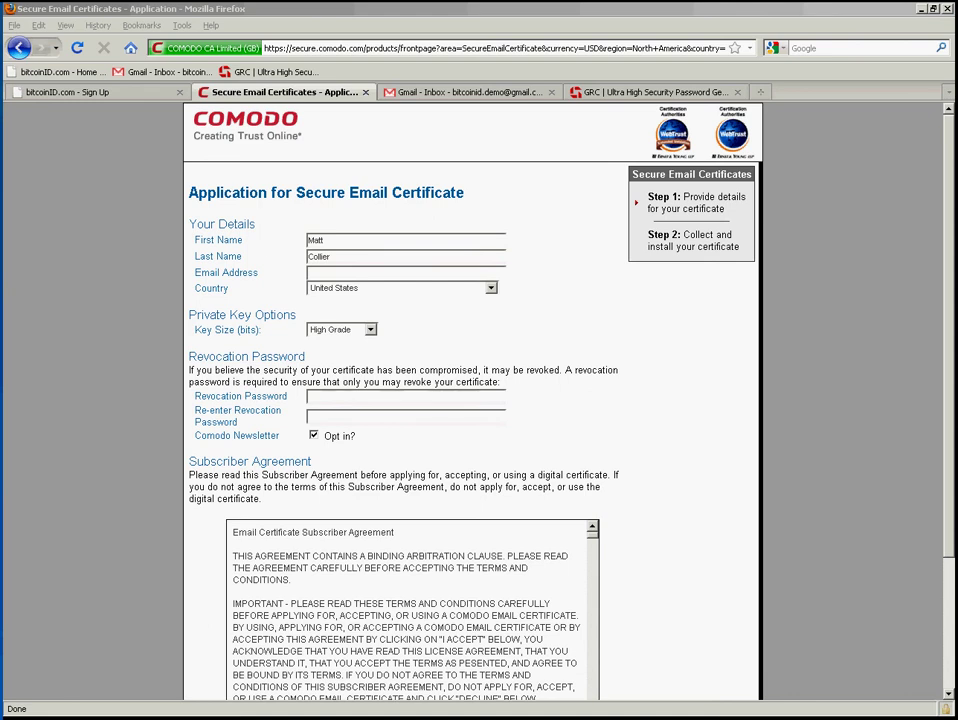
- Paste the applicant's email address and the revocation password into both password fields
{"action": "left_click", "coordinate": [460, 272]}
{"action": "key", "text": "ctrl+v"}
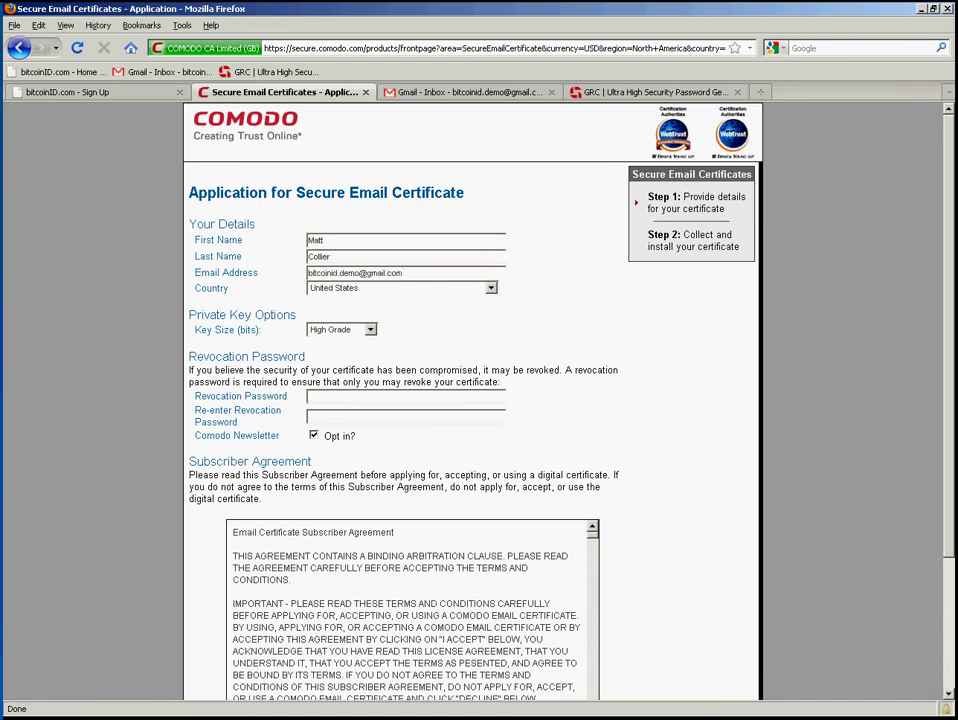
{"action": "key", "text": "alt+Tab"}
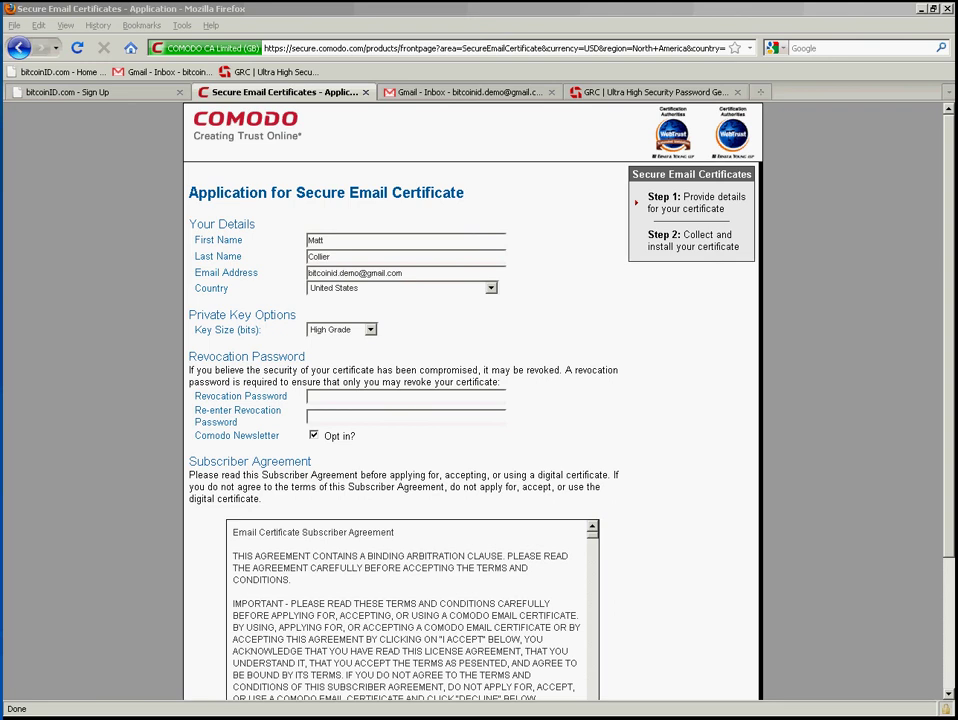
{"action": "left_click", "coordinate": [357, 397]}
{"action": "key", "text": "ctrl+v"}
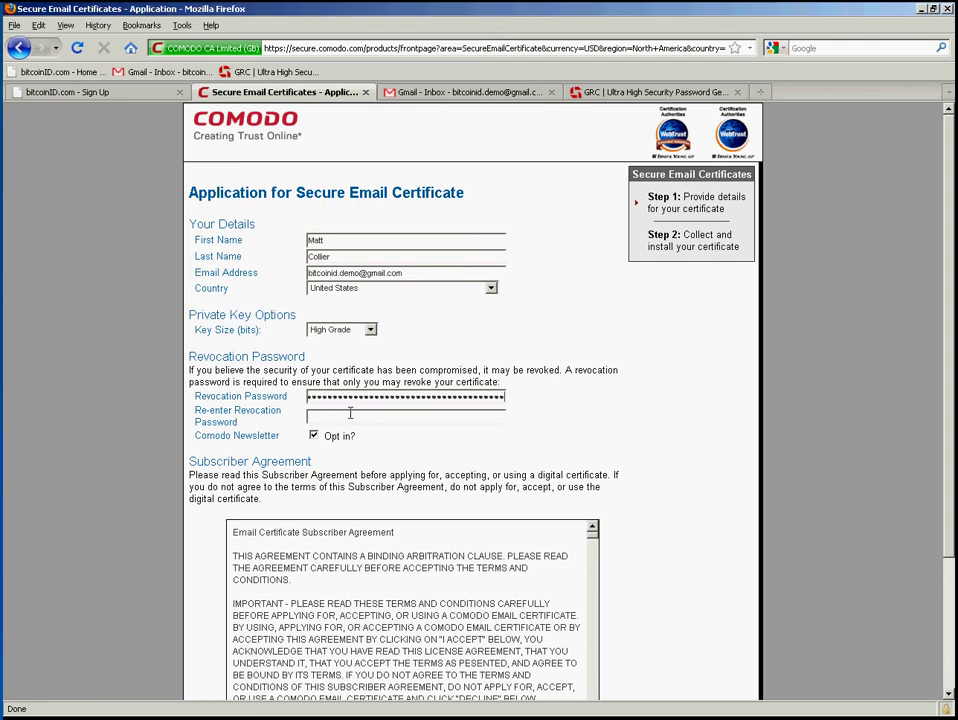
{"action": "left_click", "coordinate": [350, 417]}
{"action": "key", "text": "ctrl+v"}
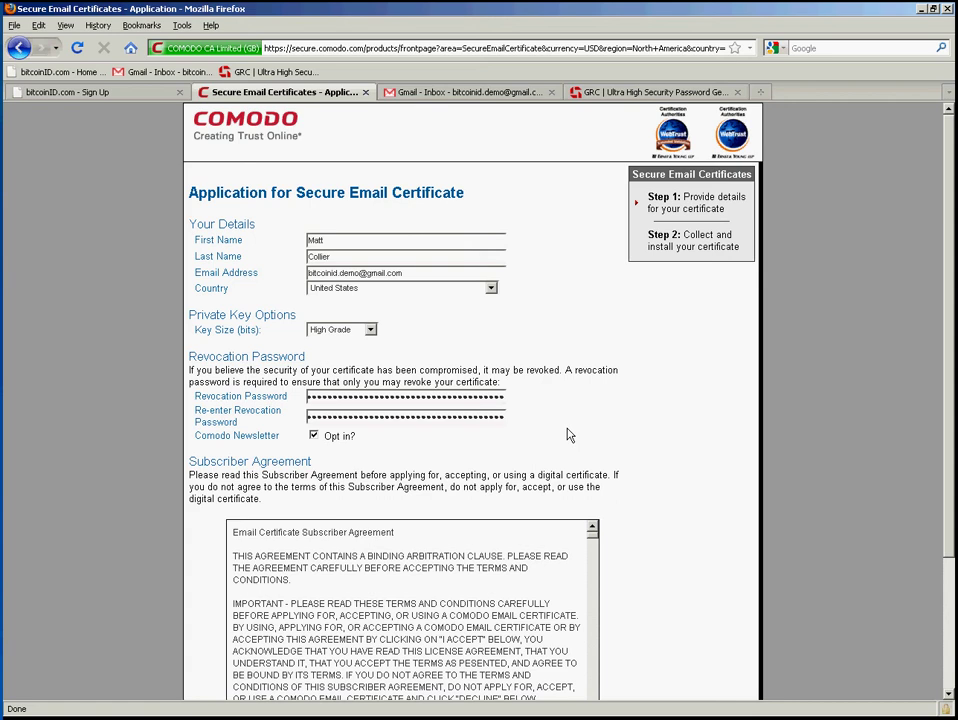
- Regenerate GRC passwords, select the 63-character printable ASCII string, and return to Comodo's application
{"action": "left_click", "coordinate": [630, 92]}
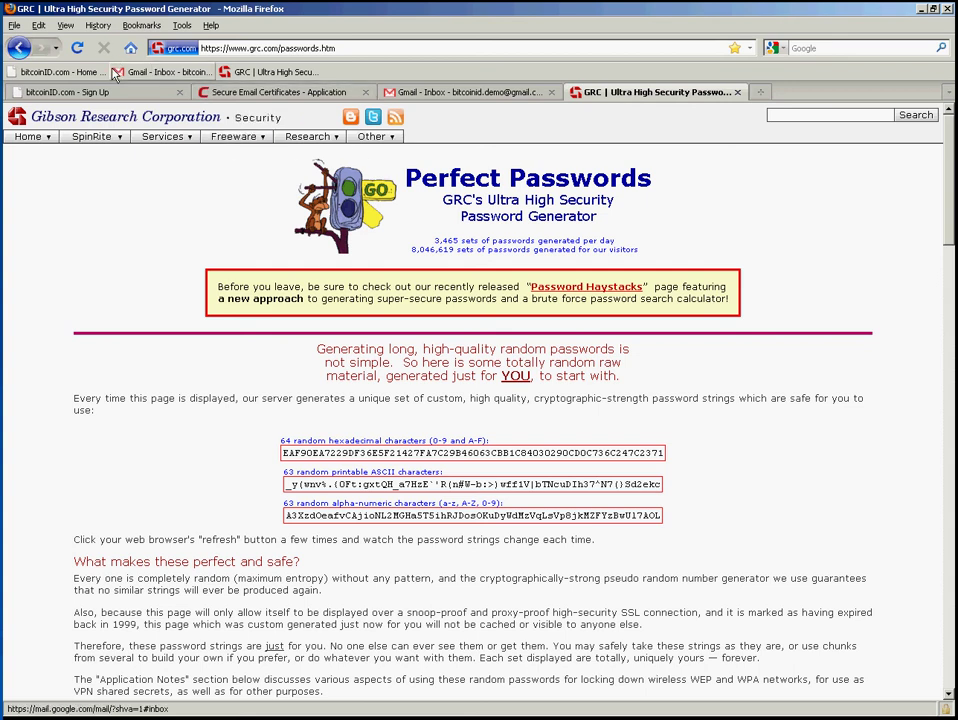
{"action": "left_click", "coordinate": [79, 52]}
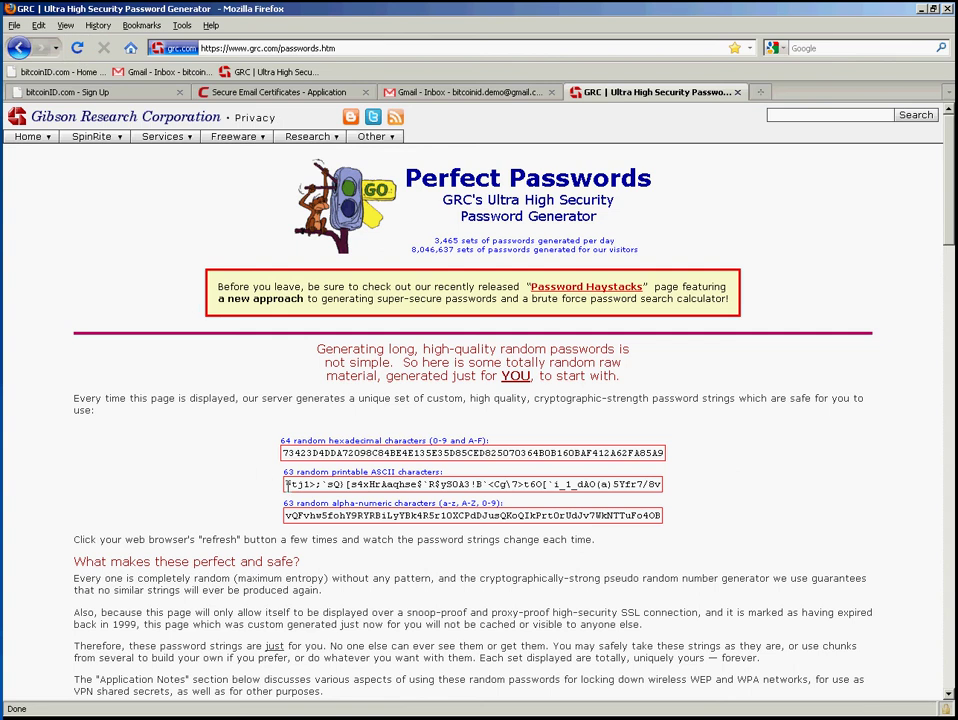
{"action": "left_click_drag", "start_coordinate": [288, 484], "coordinate": [673, 493]}
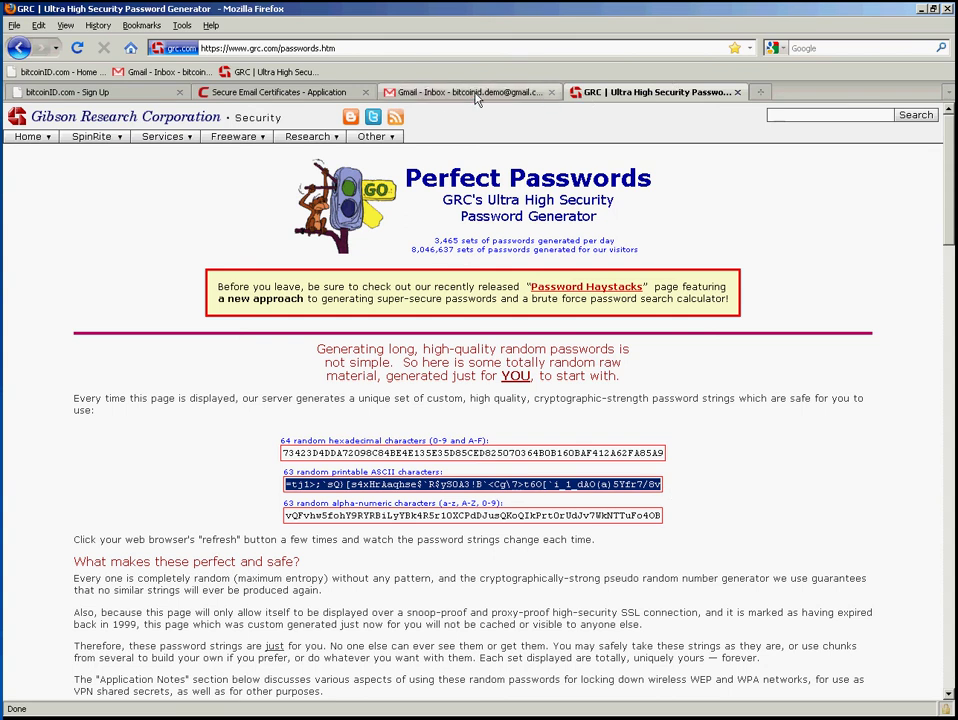
{"action": "left_click", "coordinate": [228, 91]}
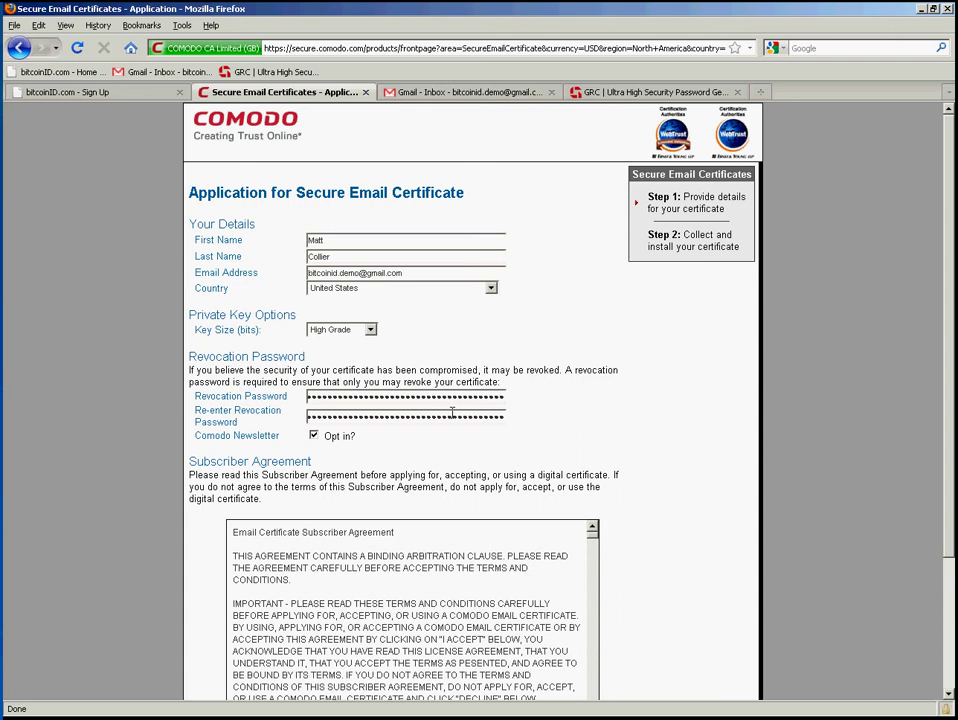
- Opt out of the newsletter, accept the subscriber agreement, and submit the certificate application
{"action": "left_click", "coordinate": [314, 436]}
{"action": "scroll", "coordinate": [570, 443], "scroll_direction": "down", "scroll_amount": 3}
{"action": "left_click", "coordinate": [286, 592]}
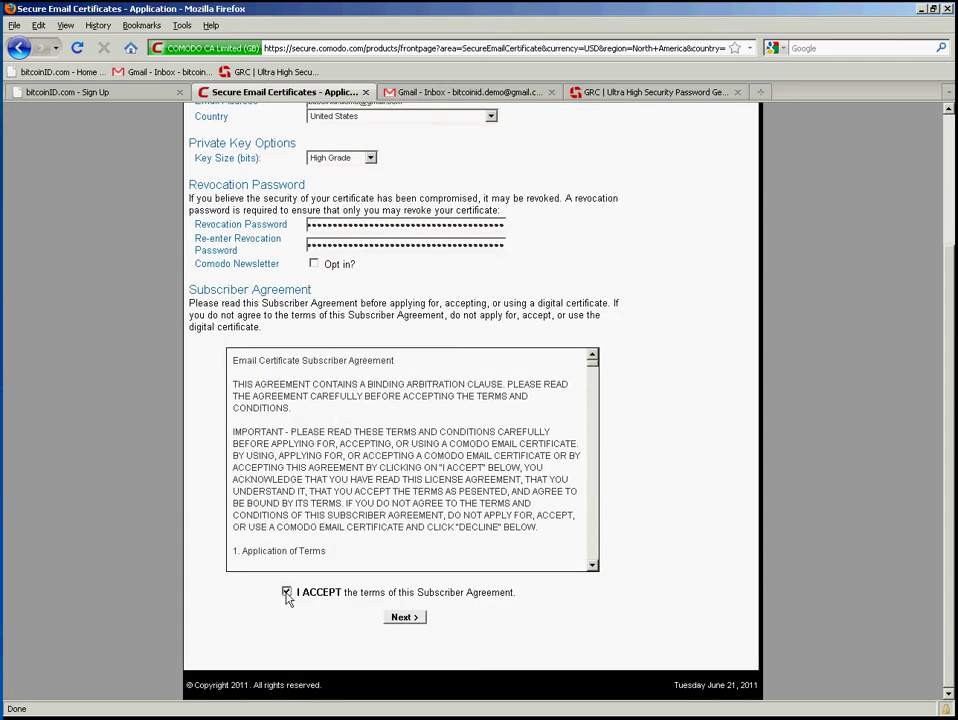
{"action": "left_click", "coordinate": [399, 618]}
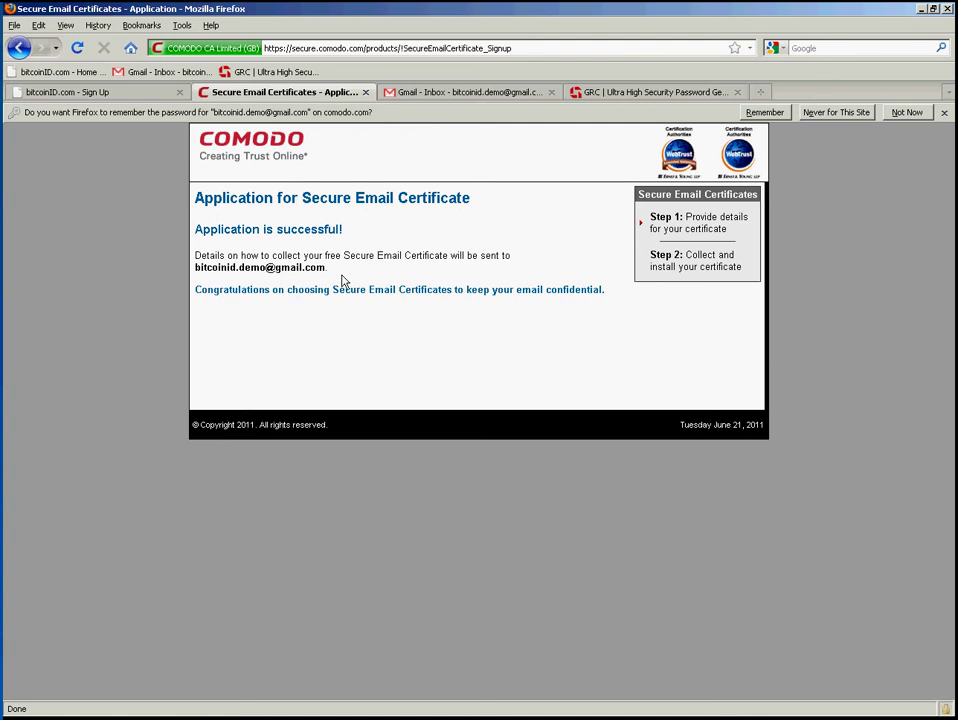
- In Gmail, open Comodo's 'Your certificate is ready for collection!' email and display its images
{"action": "left_click", "coordinate": [466, 95]}
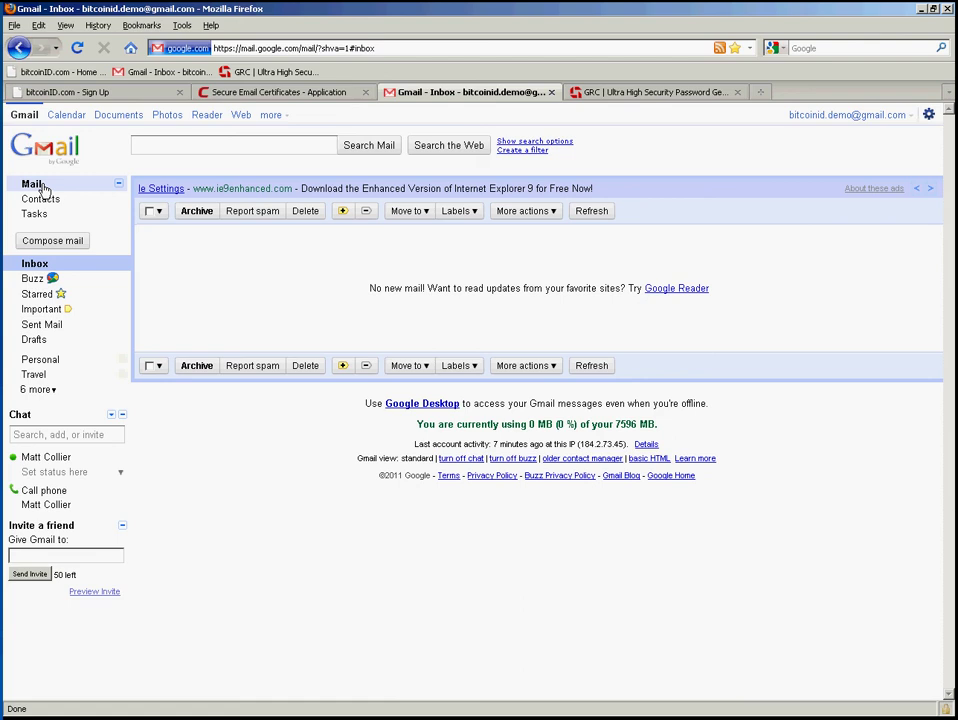
{"action": "left_click", "coordinate": [33, 185]}
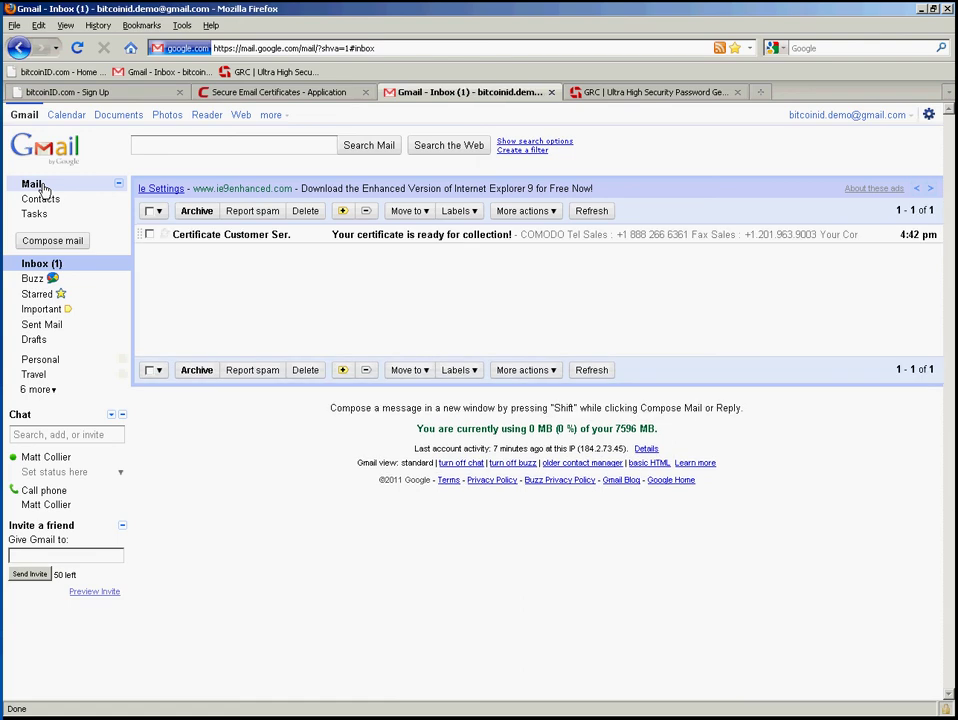
{"action": "left_click", "coordinate": [428, 237]}
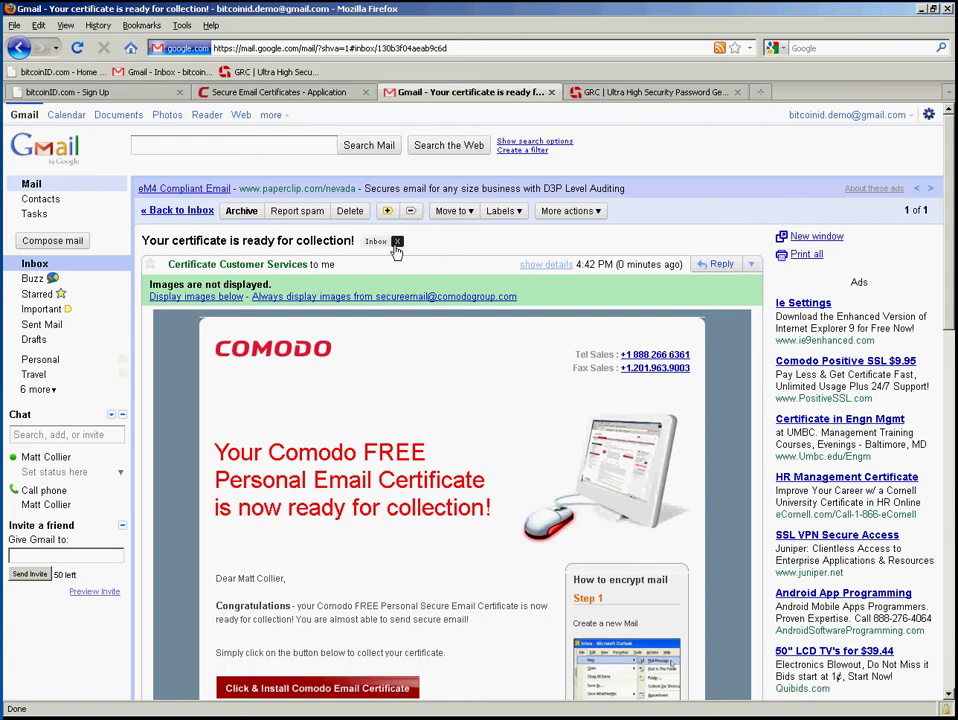
{"action": "left_click", "coordinate": [205, 298]}
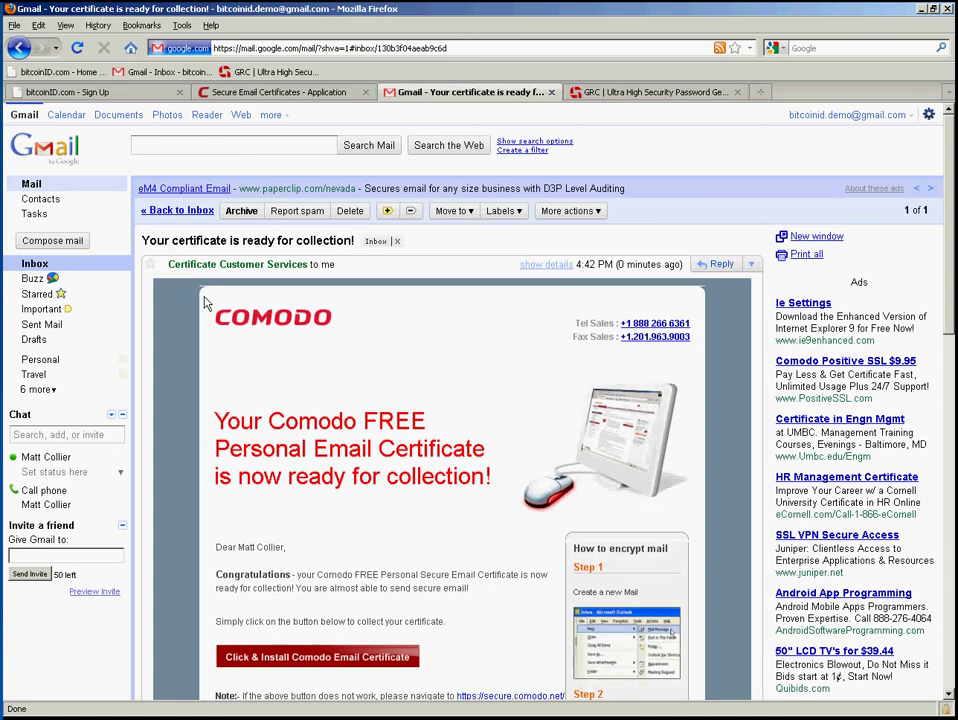
{"action": "scroll", "coordinate": [480, 443], "scroll_direction": "down", "scroll_amount": 5}
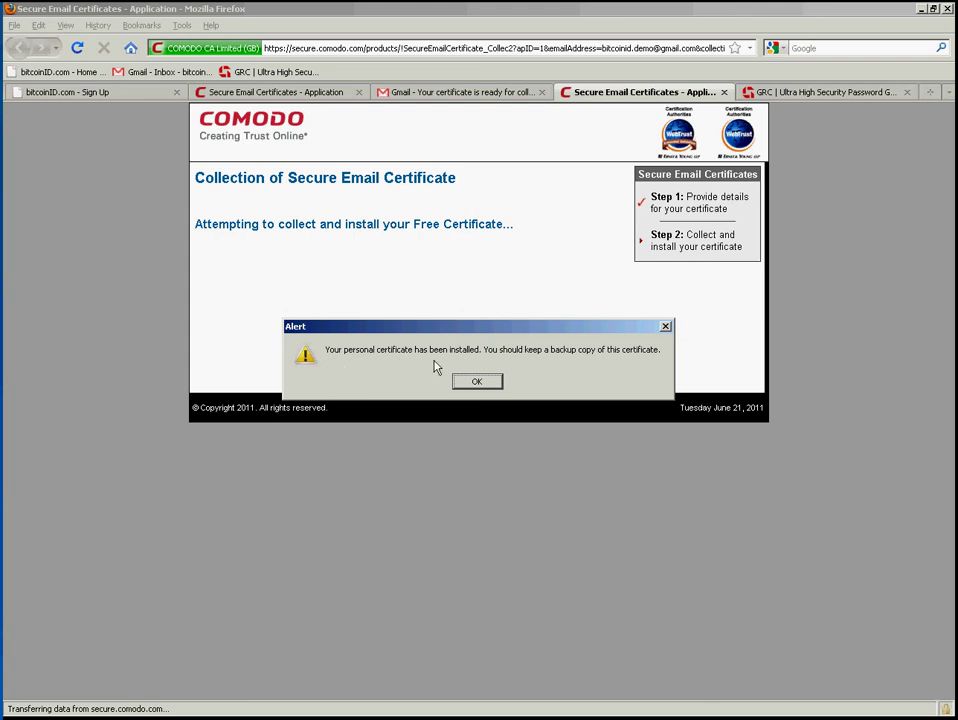
- Dismiss Comodo's certificate-installed alert and open Firefox's Tools menu
{"action": "left_click", "coordinate": [476, 381]}
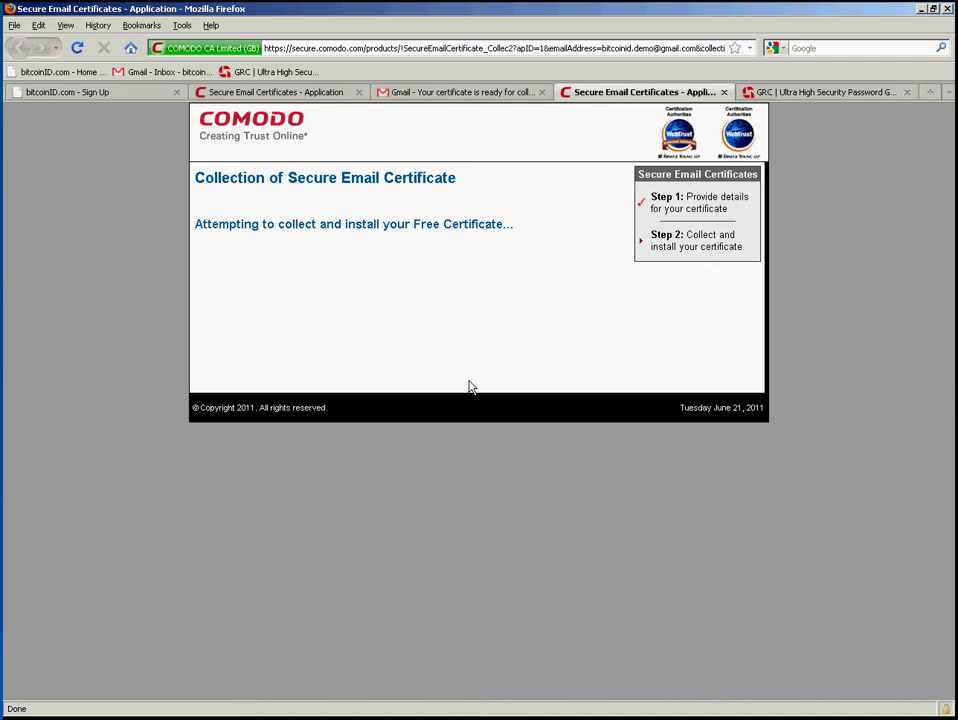
{"action": "left_click", "coordinate": [184, 27]}
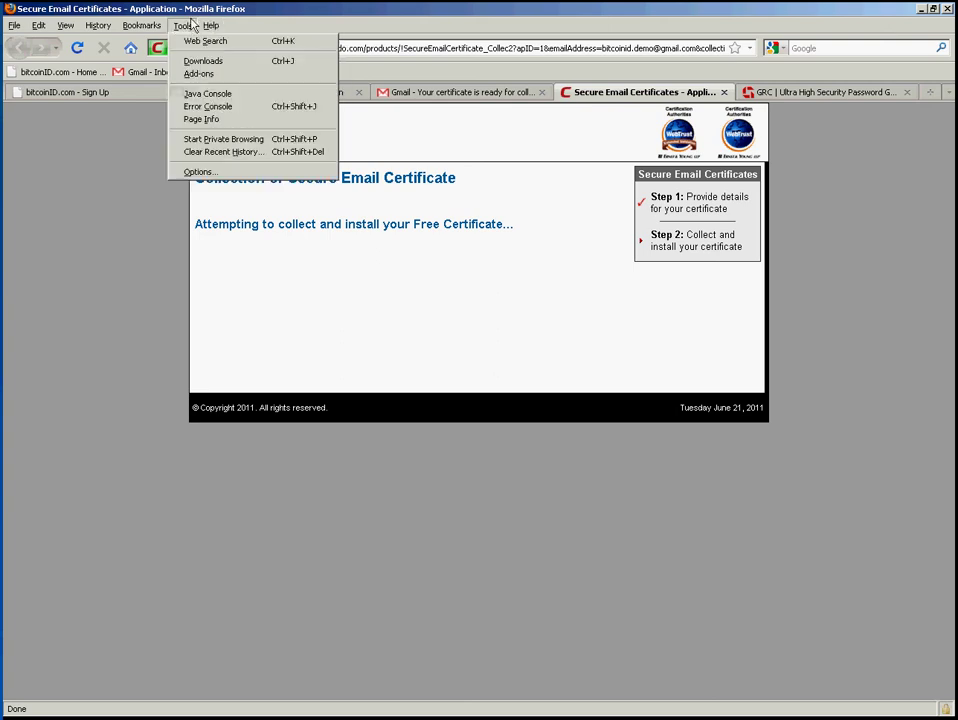
- Open Options > Advanced > Encryption > View Certificates to see the COMODO CA personal certificate
{"action": "left_click", "coordinate": [201, 171]}
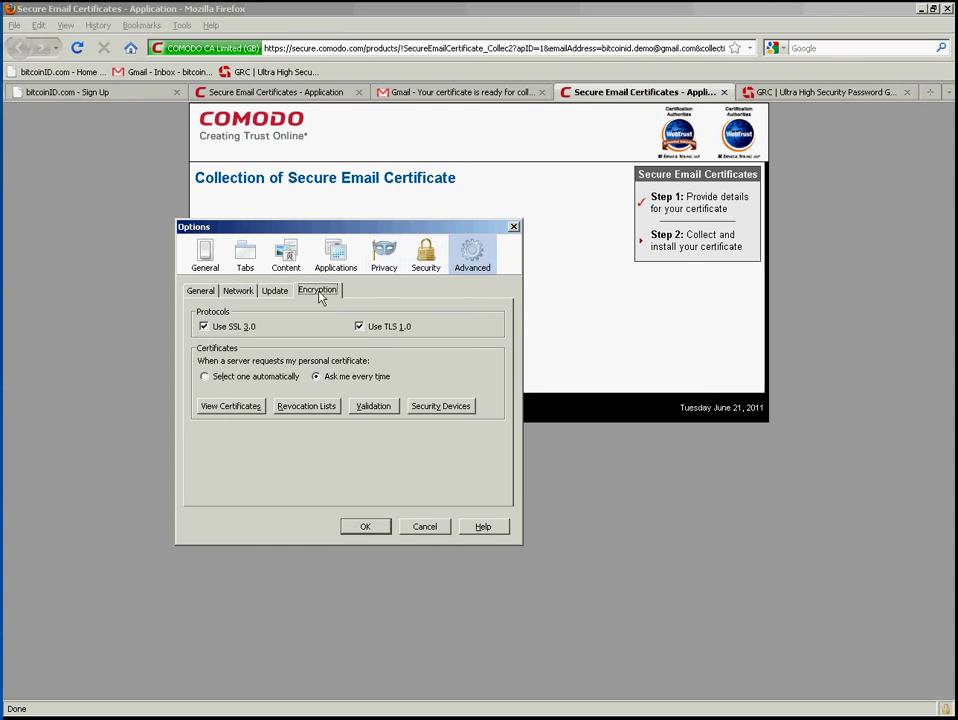
{"action": "left_click", "coordinate": [224, 407]}
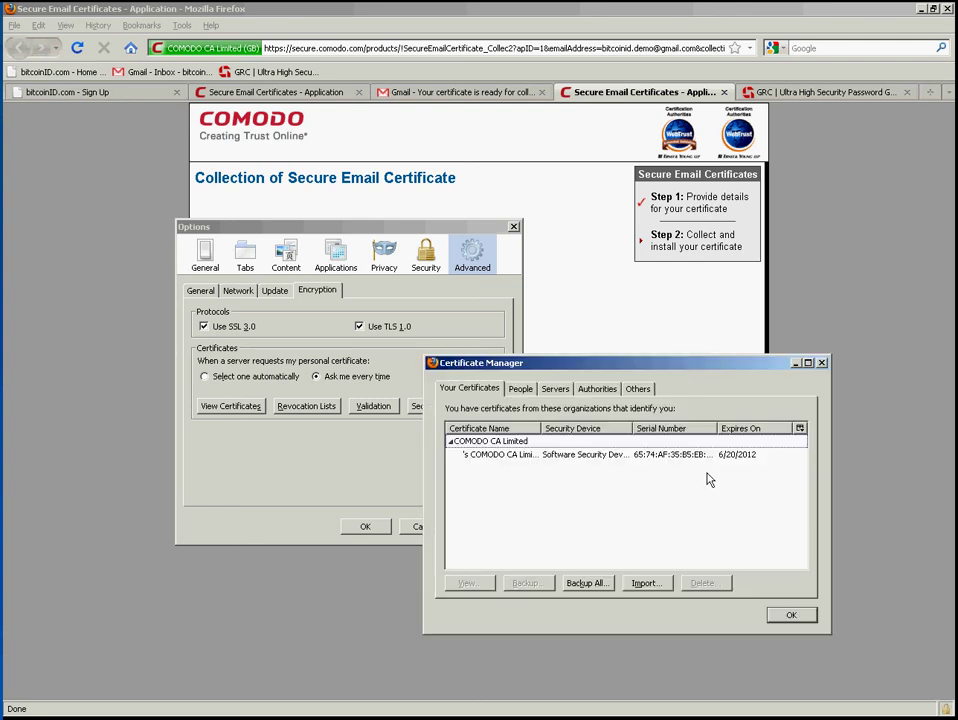
{"action": "left_click", "coordinate": [469, 394]}
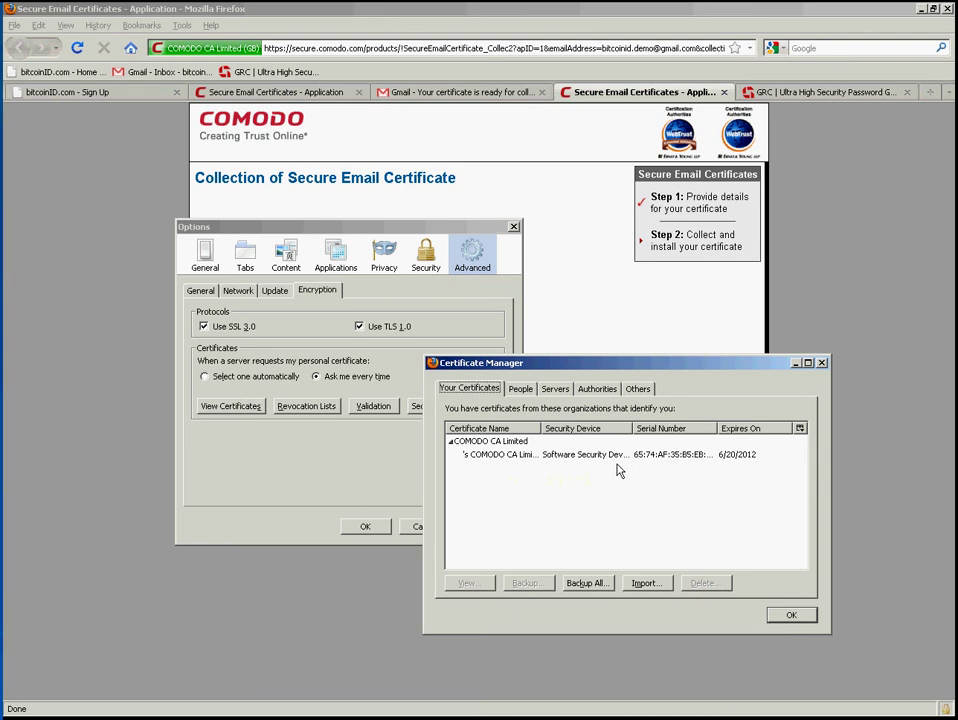
{"action": "left_click", "coordinate": [512, 457]}
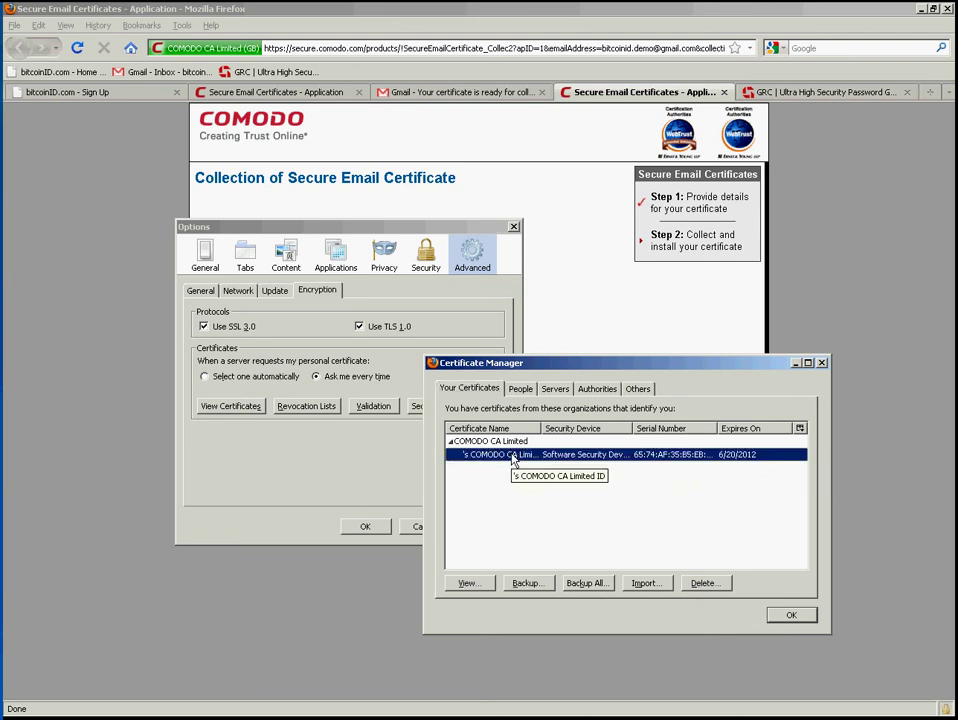
{"action": "double_click", "coordinate": [512, 457]}
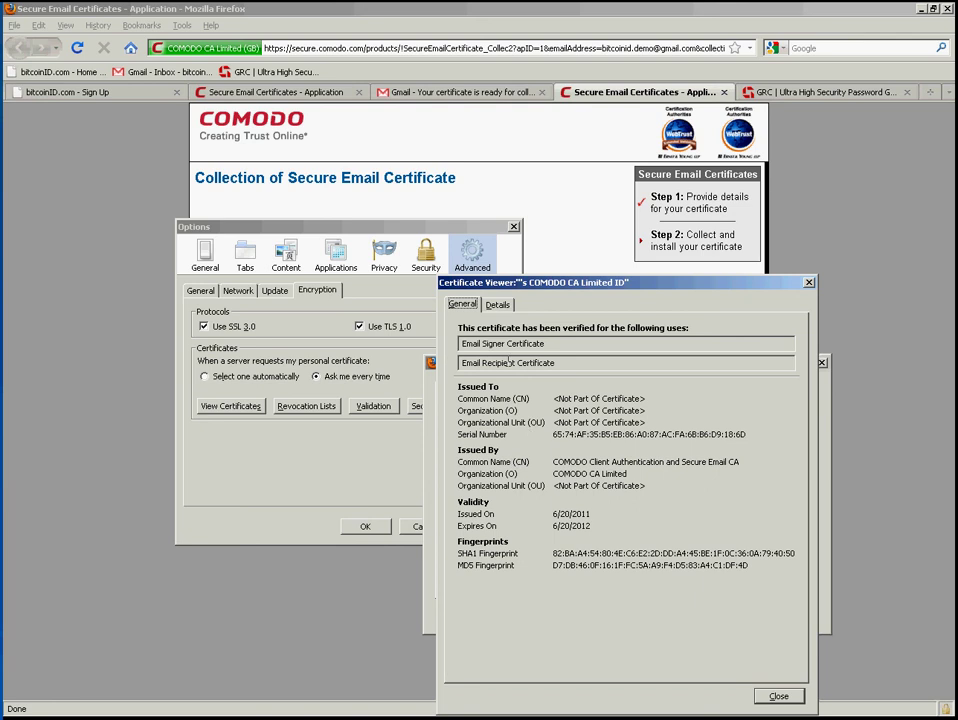
{"action": "left_click", "coordinate": [497, 305]}
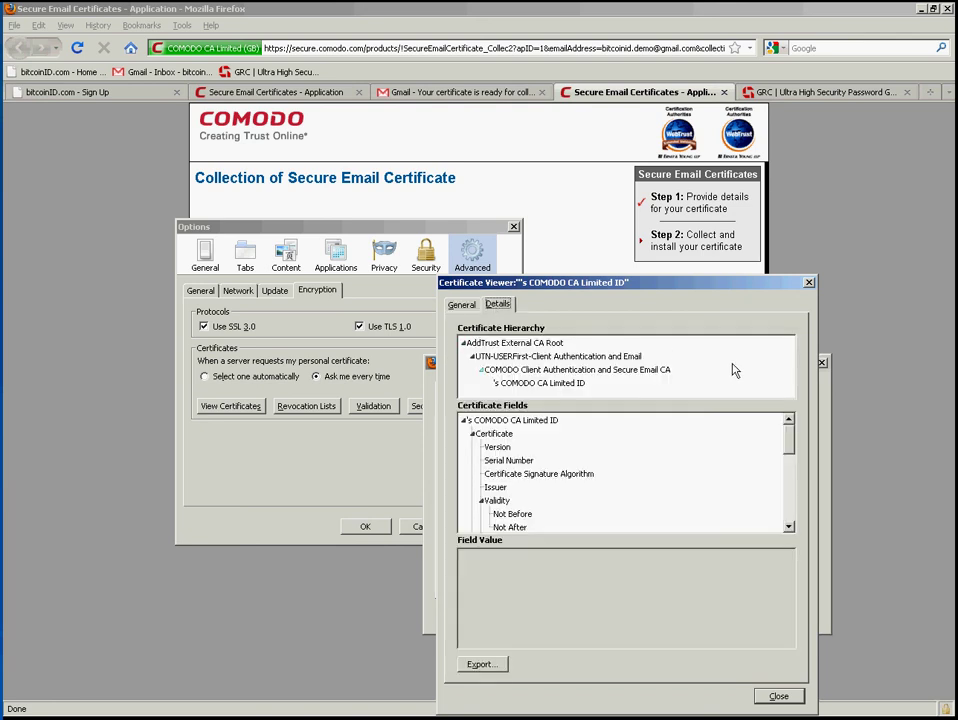
{"action": "left_click", "coordinate": [555, 388]}
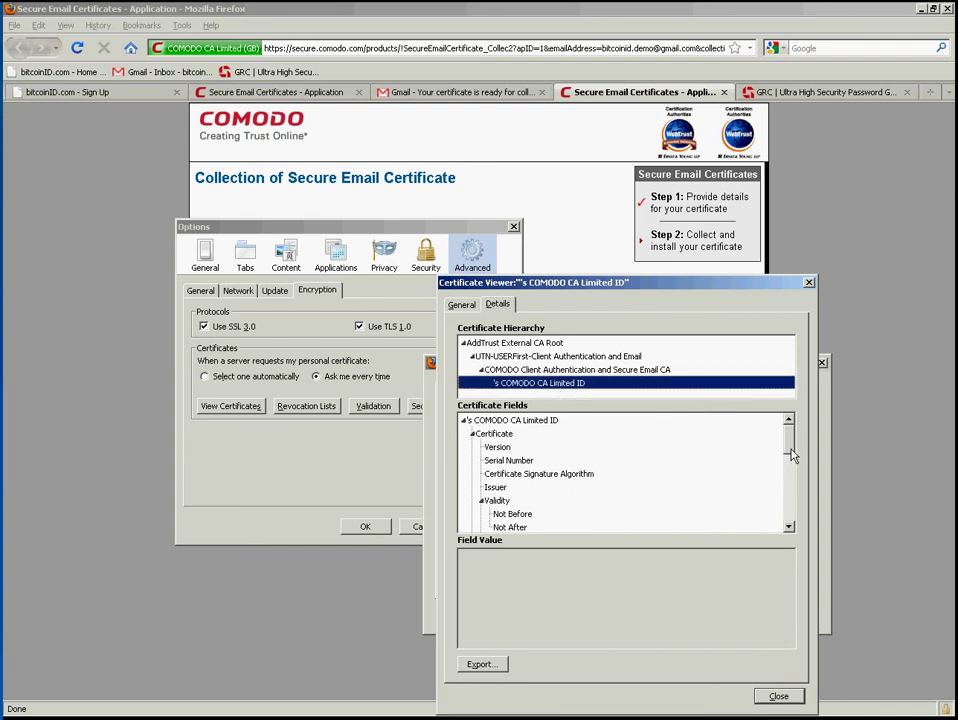
{"action": "scroll", "coordinate": [792, 449], "scroll_direction": "down", "scroll_amount": 2}
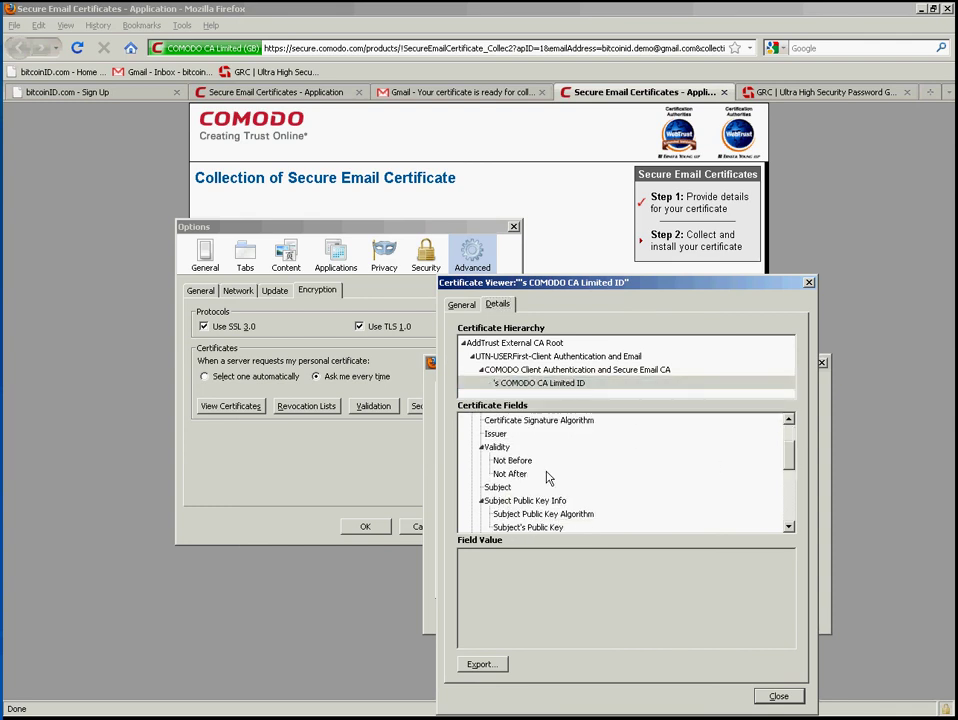
{"action": "left_click", "coordinate": [498, 488]}
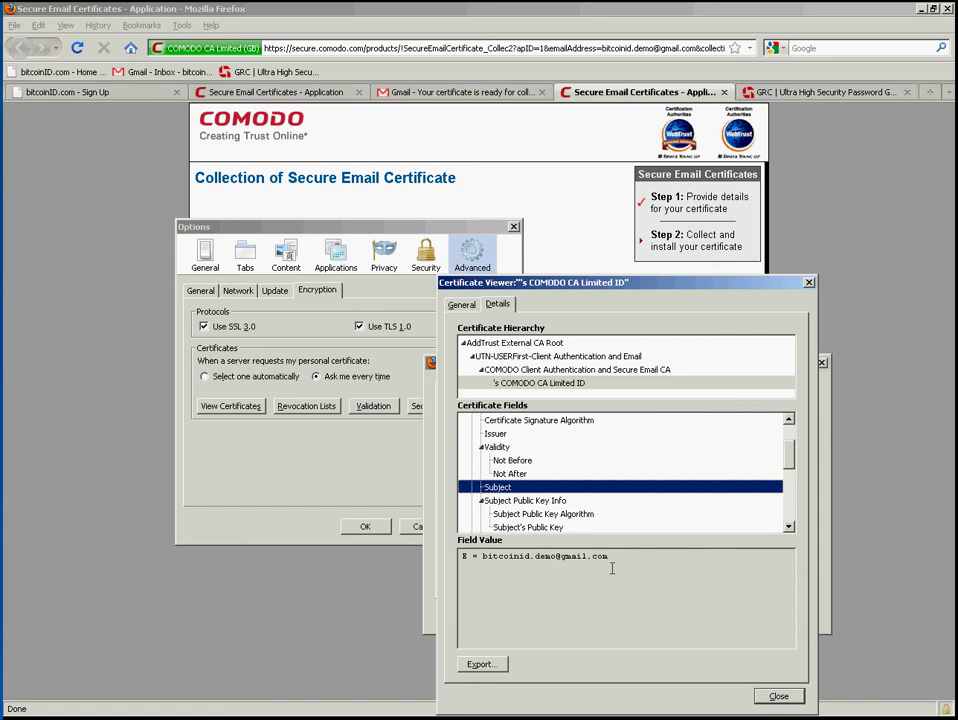
{"action": "left_click", "coordinate": [779, 696]}
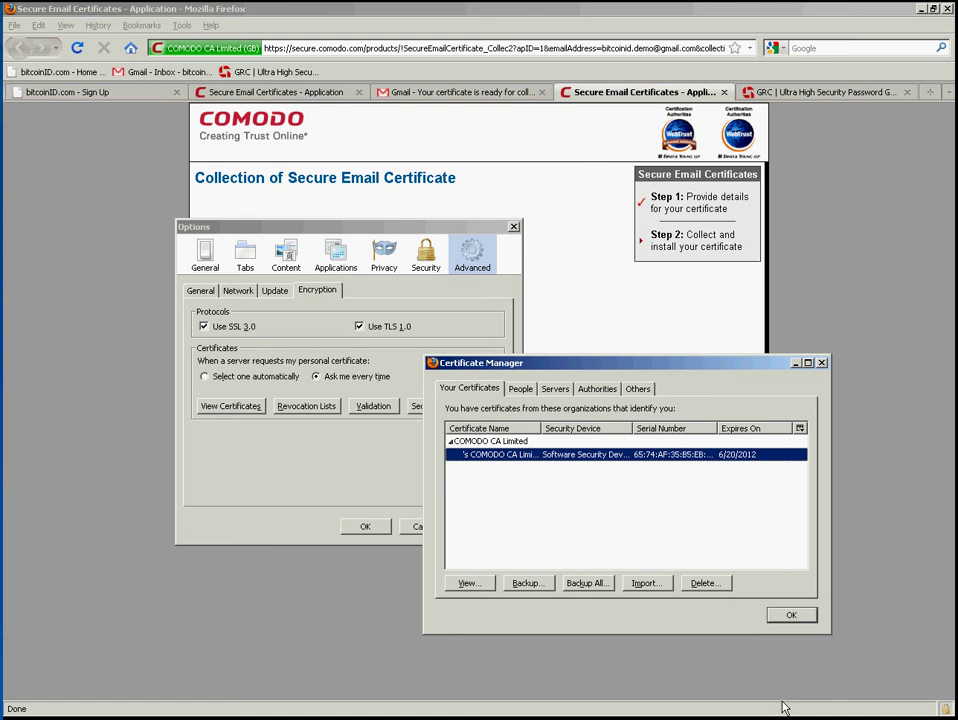